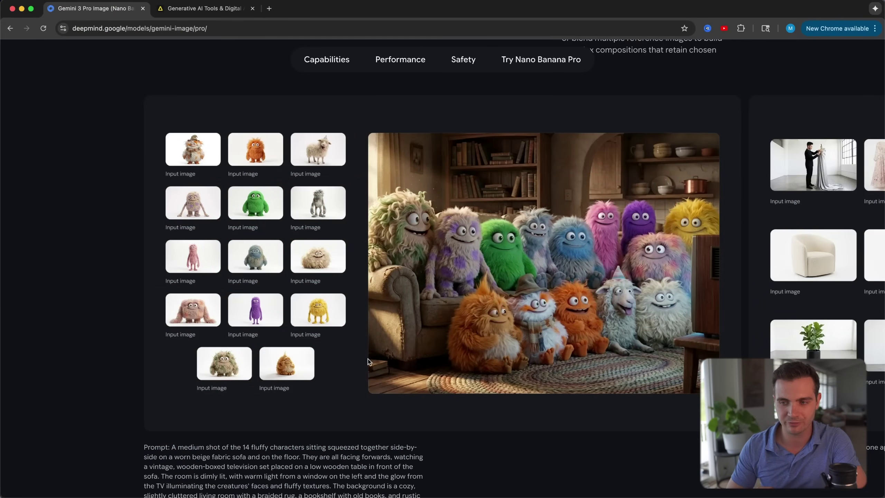
# Select the fluffy-characters prompt, then advance the carousel to the designer-and-dress studio example
pyautogui.scroll(-3, 369, 361)
pyautogui.tripleClick(180, 408)
pyautogui.scroll(3, 180, 436)
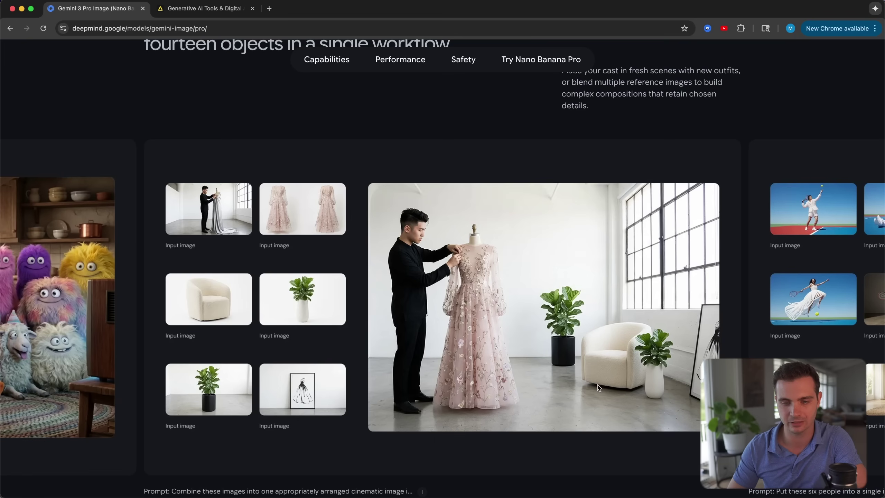
pyautogui.scroll(-2, 583, 310)
pyautogui.hscroll(5, 418, 297)
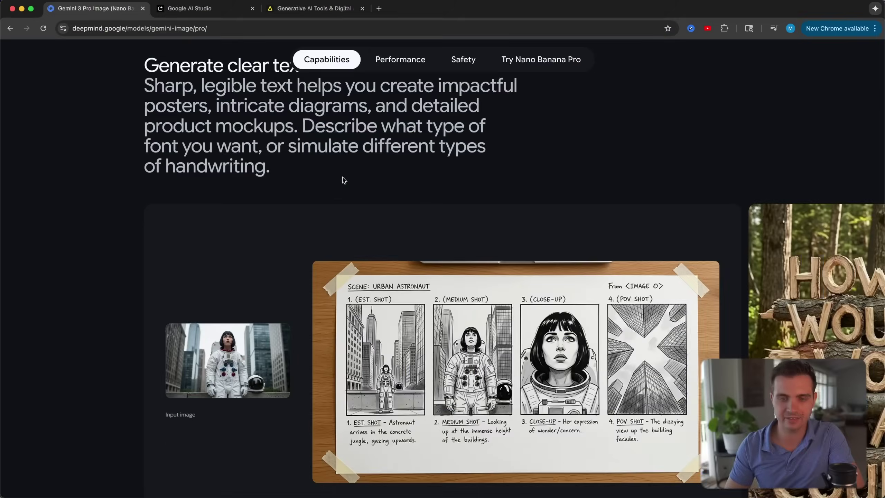
# Scroll to the carved-wood woodchuck tongue-twister example and highlight its prompt caption
pyautogui.scroll(-3, 341, 188)
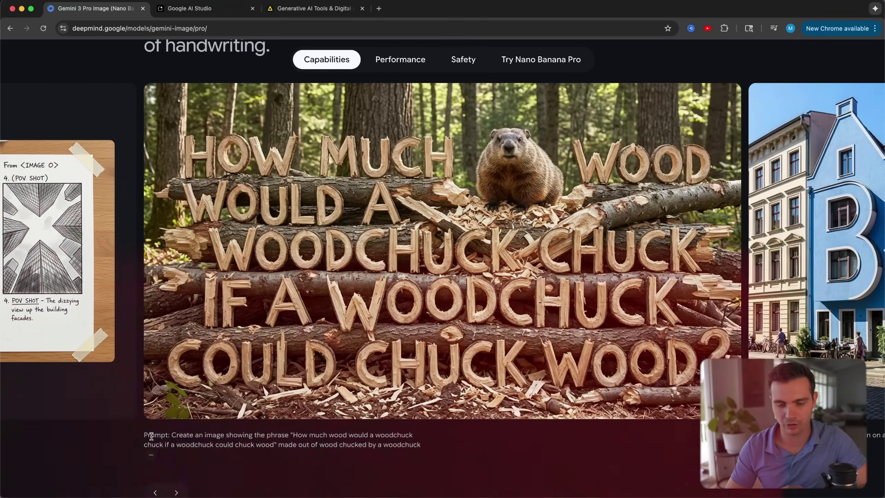
pyautogui.doubleClick(150, 436)
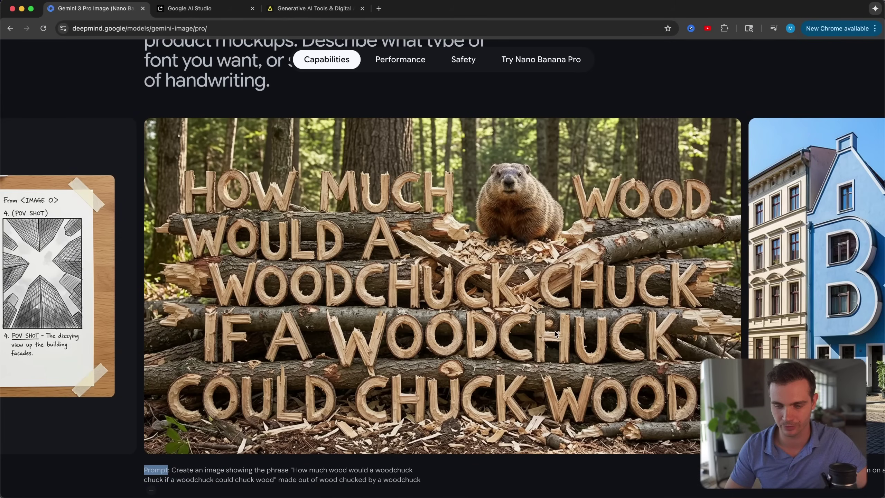
# Scroll down and advance to the next text-rendering example image
pyautogui.scroll(-1, 556, 334)
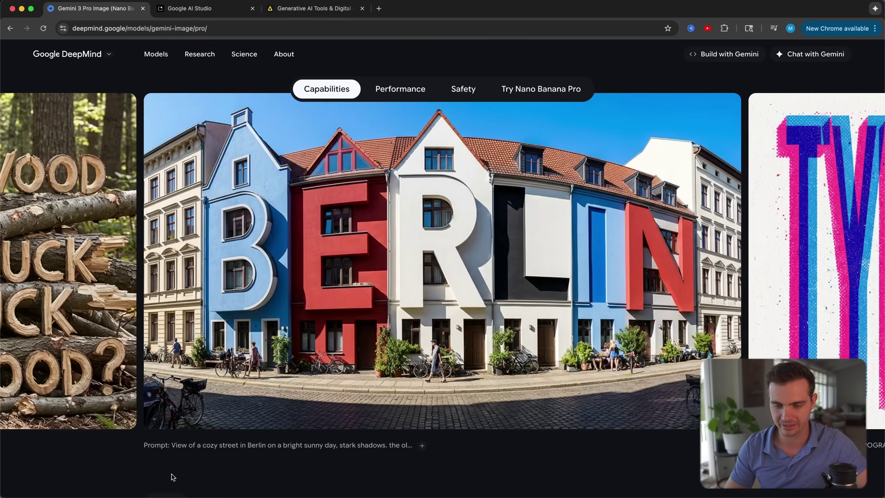
pyautogui.scroll(-3, 176, 472)
pyautogui.click(177, 425)
pyautogui.scroll(-2, 385, 341)
pyautogui.scroll(3, 385, 342)
pyautogui.hscroll(3, 307, 246)
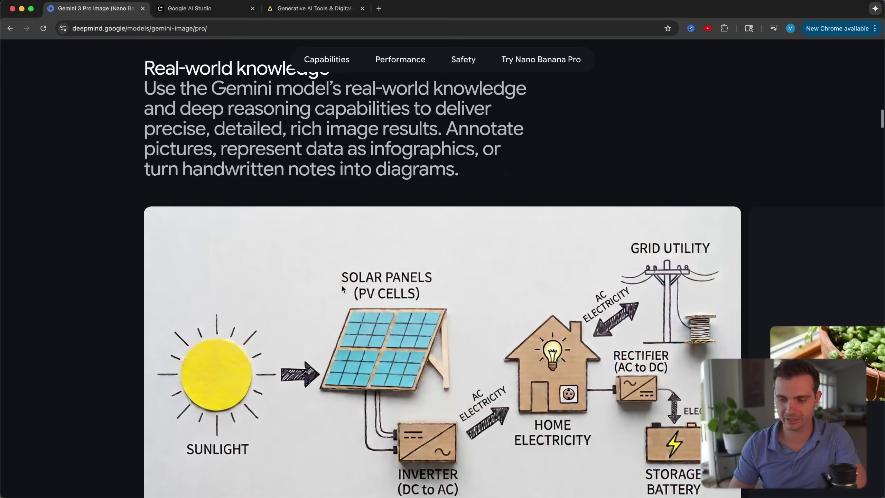
pyautogui.scroll(1, 220, 148)
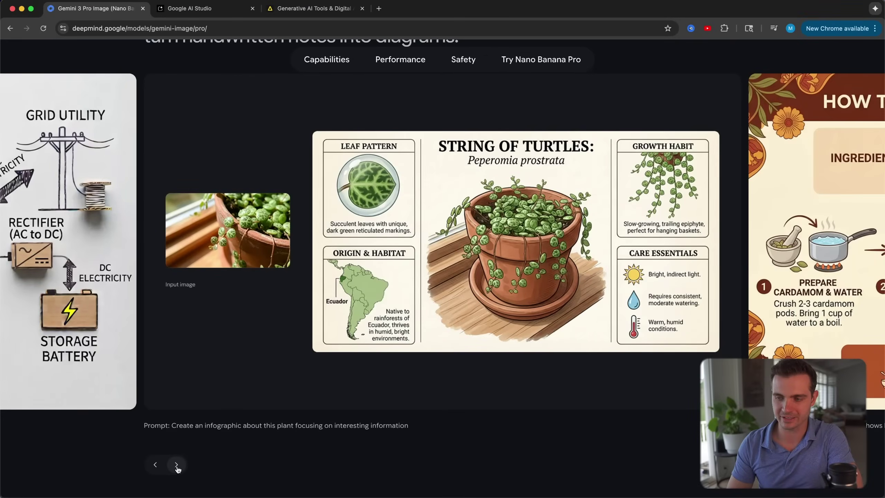
# Step through the chai recipe and prism diagram infographics, then reach the Translate and localize section
pyautogui.click(177, 464)
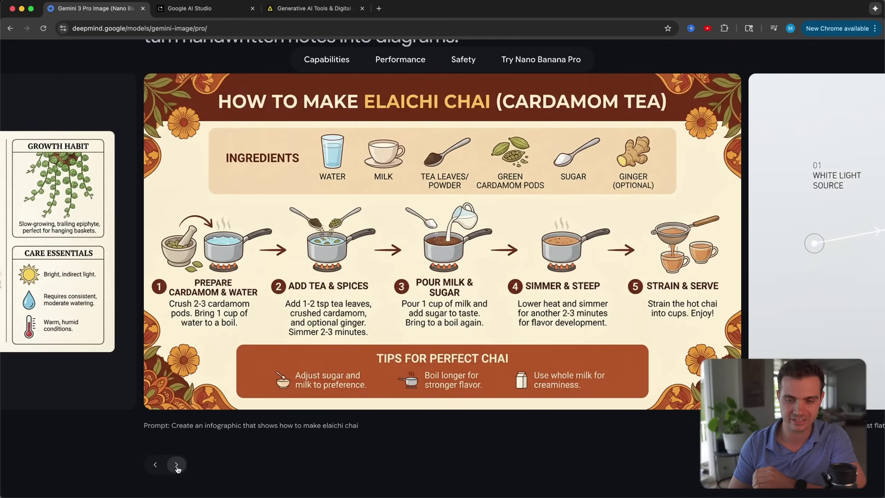
pyautogui.click(177, 465)
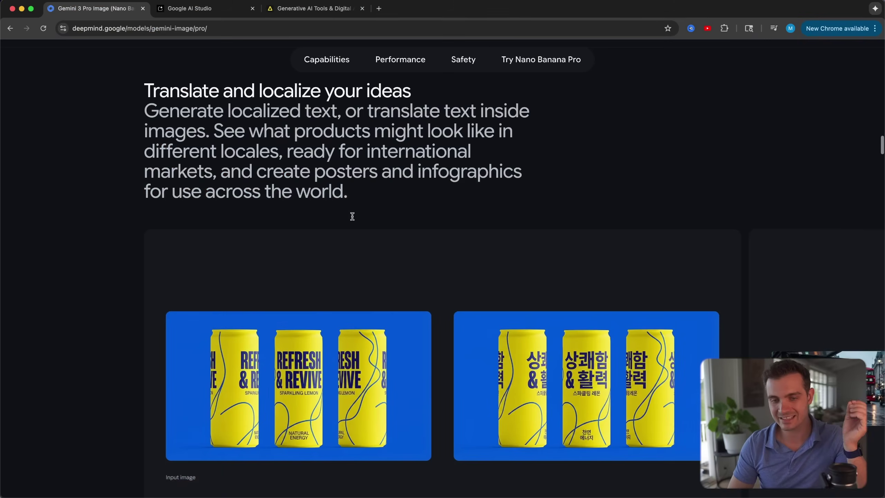
pyautogui.scroll(2, 351, 217)
pyautogui.scroll(1, 338, 219)
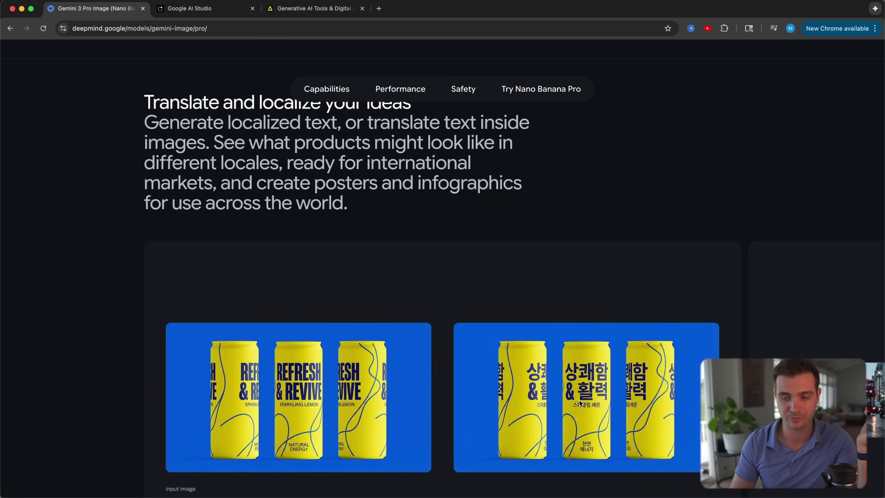
# Browse the translation, depth-of-field and lighting carousels to the snowy-forest fox nighttime example
pyautogui.scroll(-3, 580, 402)
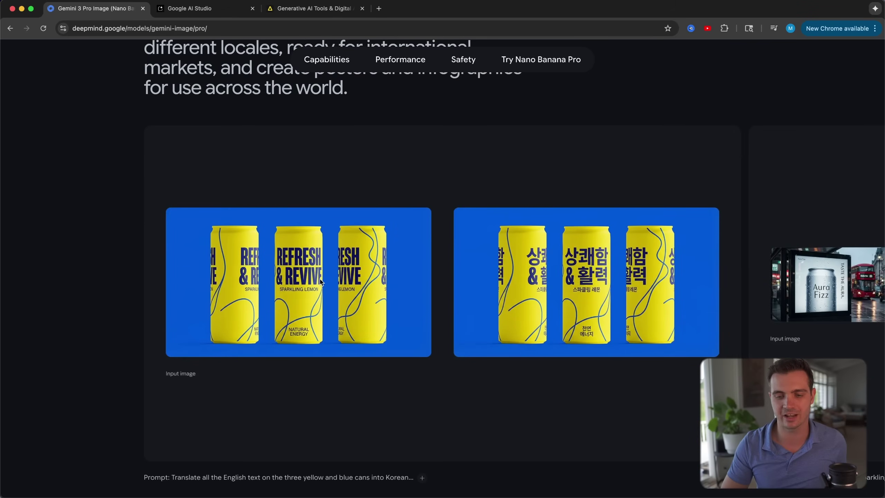
pyautogui.hscroll(5, 425, 198)
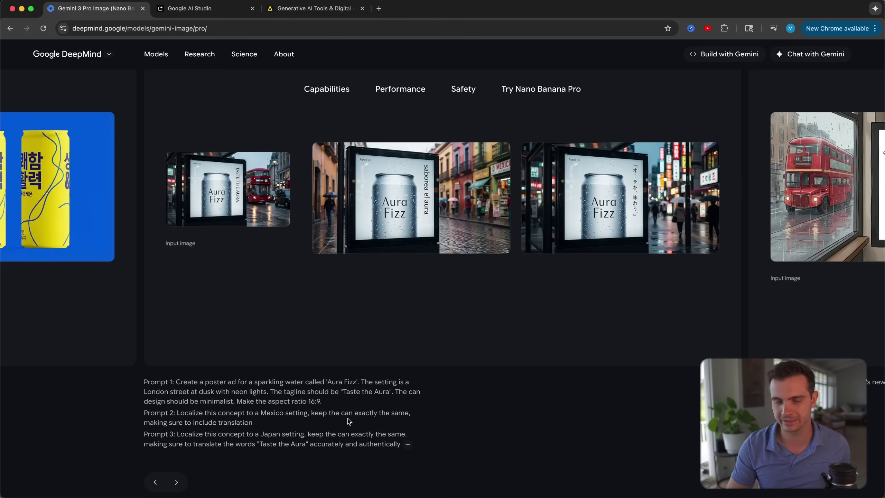
pyautogui.scroll(-10, 365, 292)
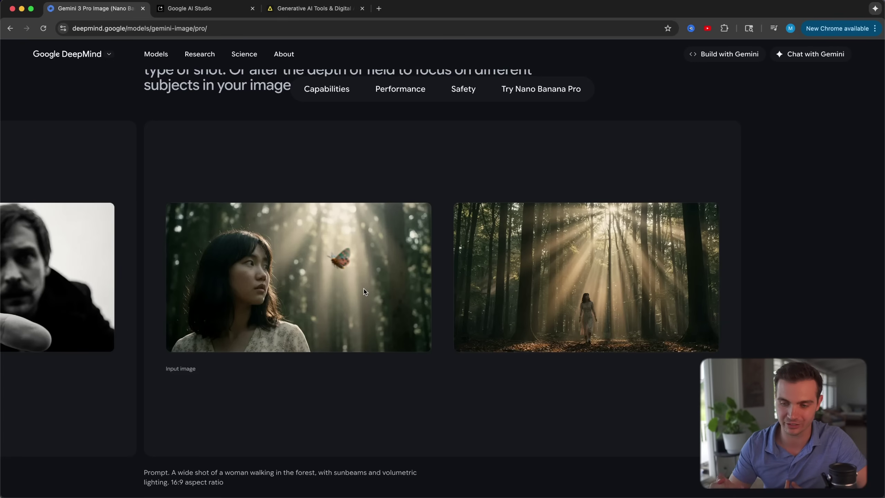
pyautogui.scroll(-10, 365, 292)
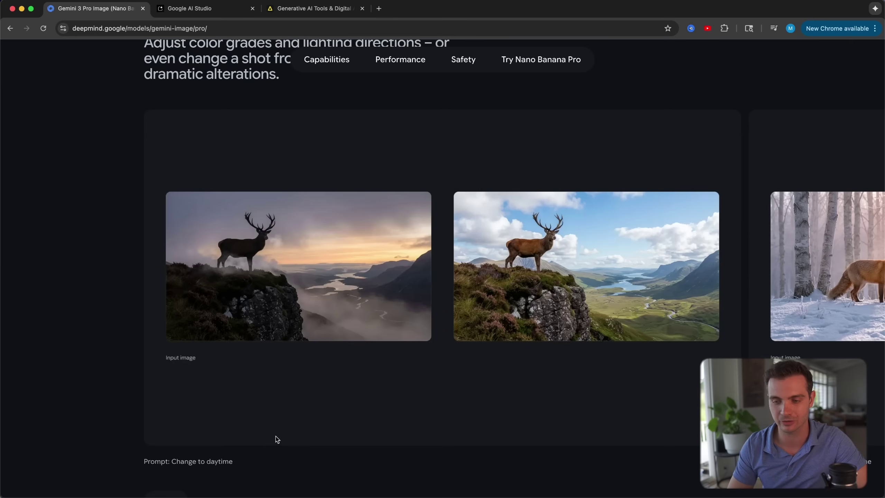
pyautogui.hscroll(5, 385, 337)
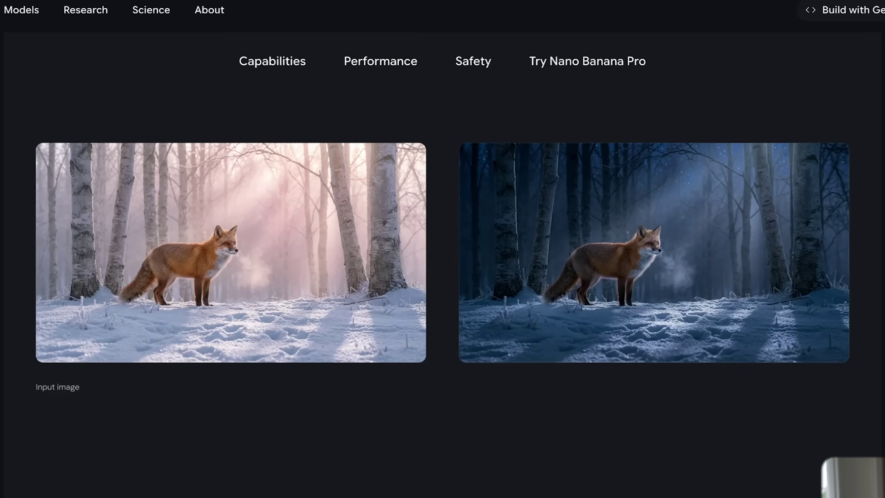
pyautogui.hscroll(5, 208, 257)
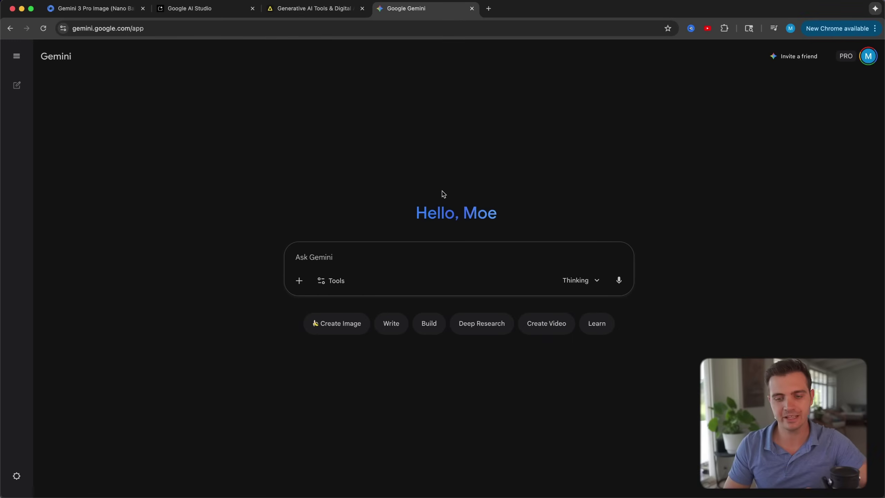
# Switch Gemini to image creation, then paste and submit the unicorn-riding-a-unicycle-on-the-moon prompt
pyautogui.click(108, 30)
pyautogui.click(309, 310)
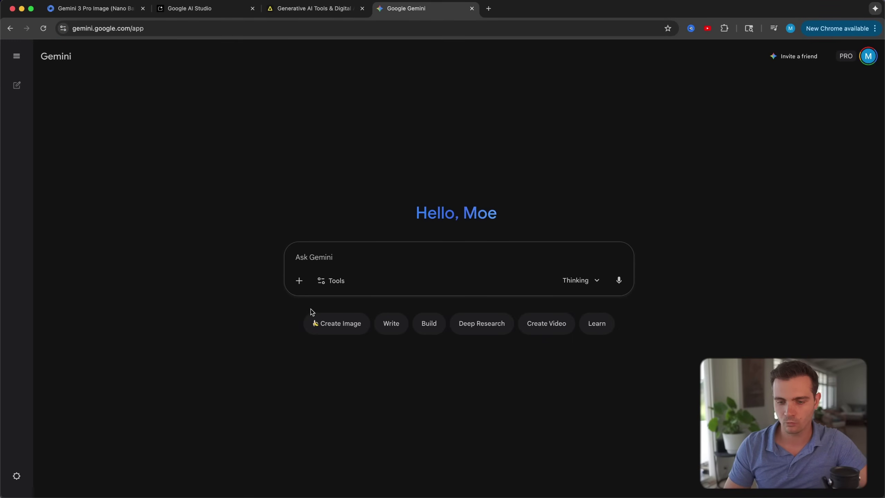
pyautogui.click(333, 324)
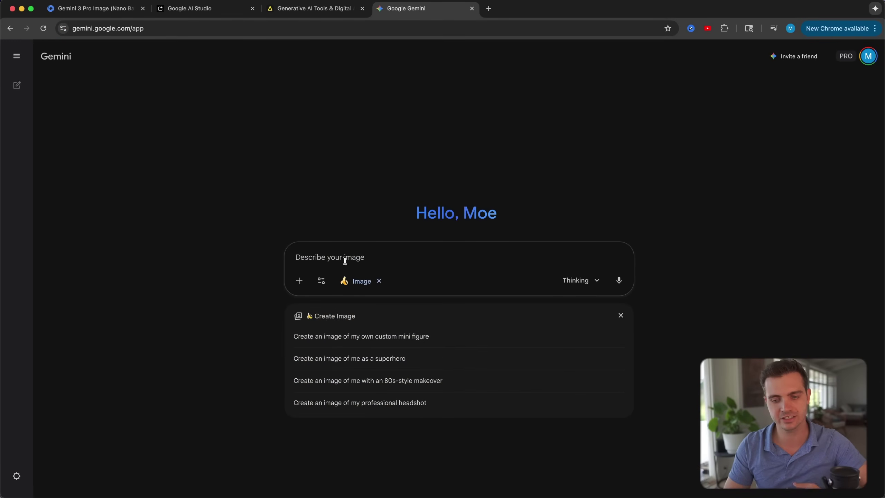
pyautogui.write('Create an image of a unicorn riding a unicycle on the moon')
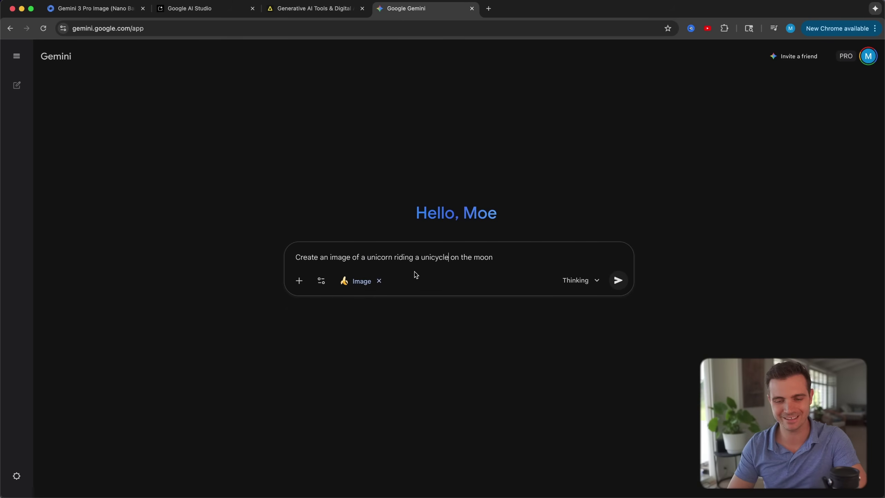
pyautogui.click(622, 279)
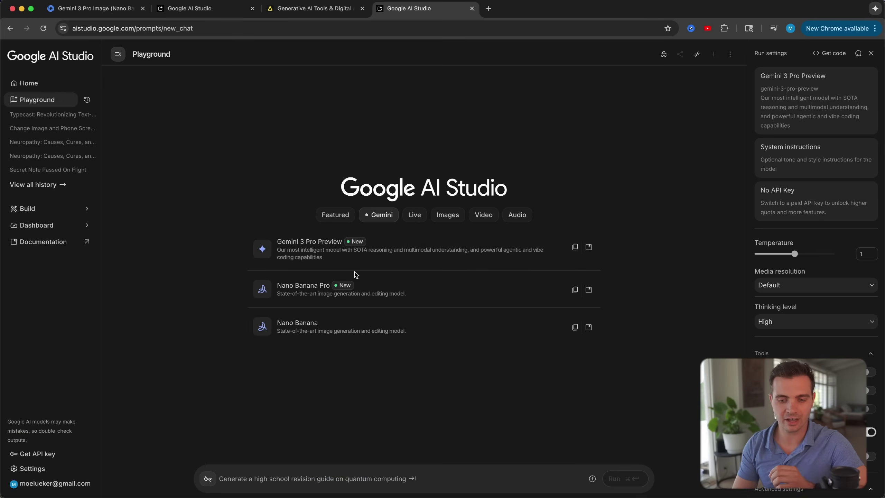
# Pick Nano Banana Pro from the Gemini models in the AI Studio Playground
pyautogui.click(139, 28)
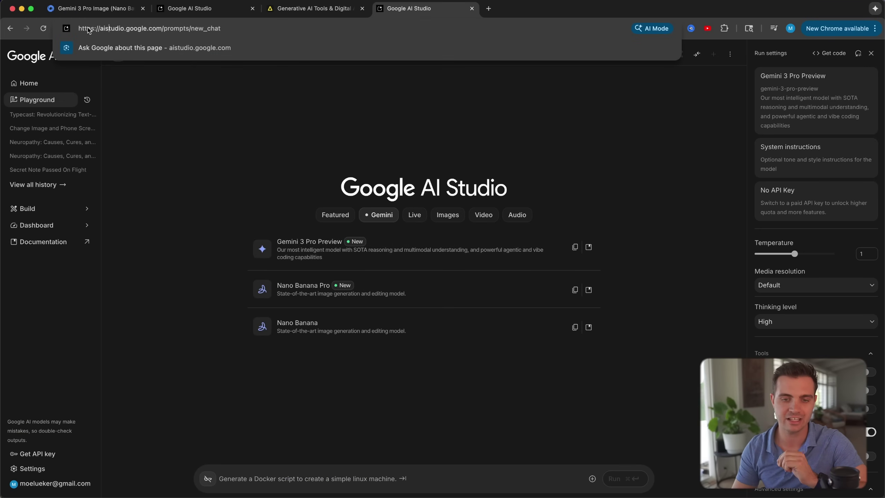
pyautogui.click(338, 302)
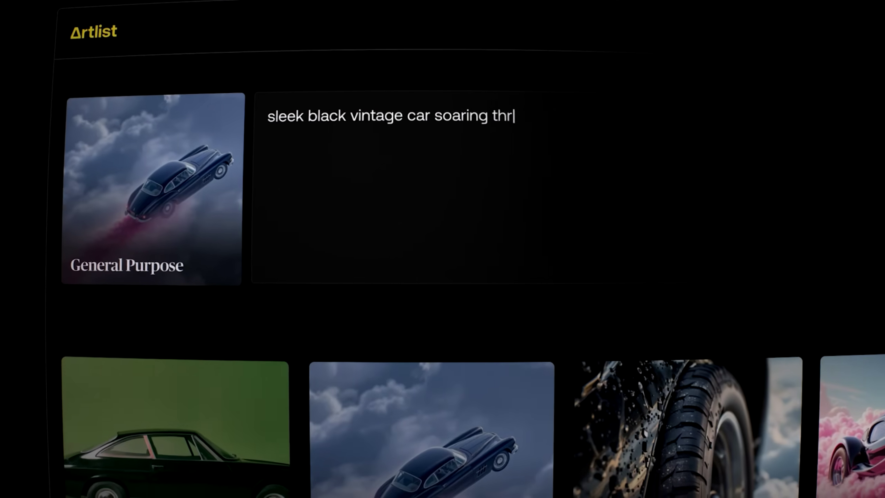
pyautogui.write('ough the sky')
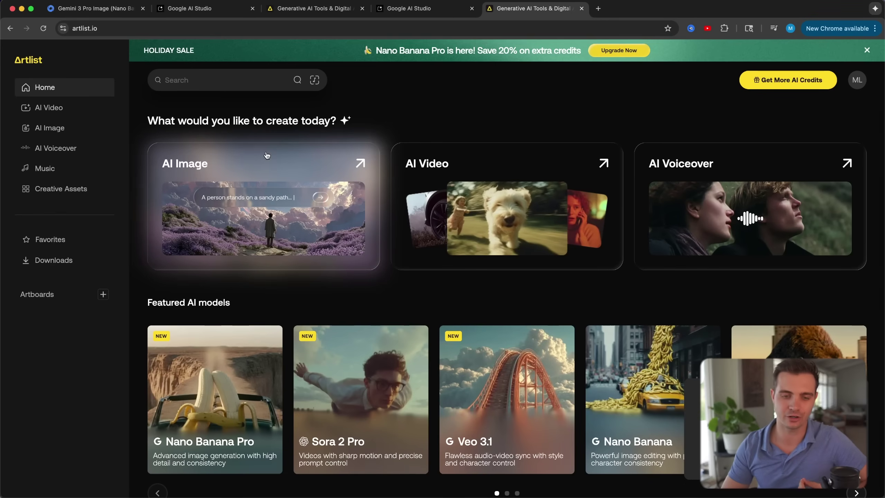
# Highlight the Nano Banana Pro sale banner and open the AI Image generator from the sidebar
pyautogui.moveTo(445, 51); pyautogui.dragTo(375, 51)
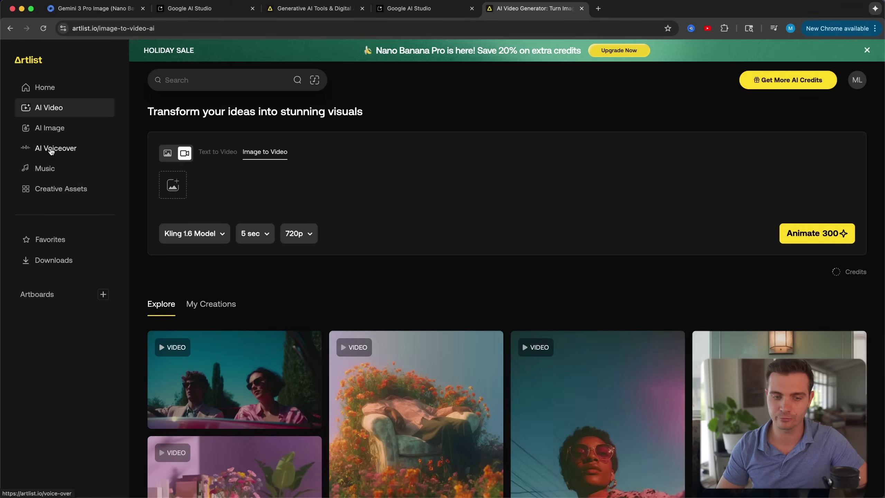
pyautogui.click(49, 147)
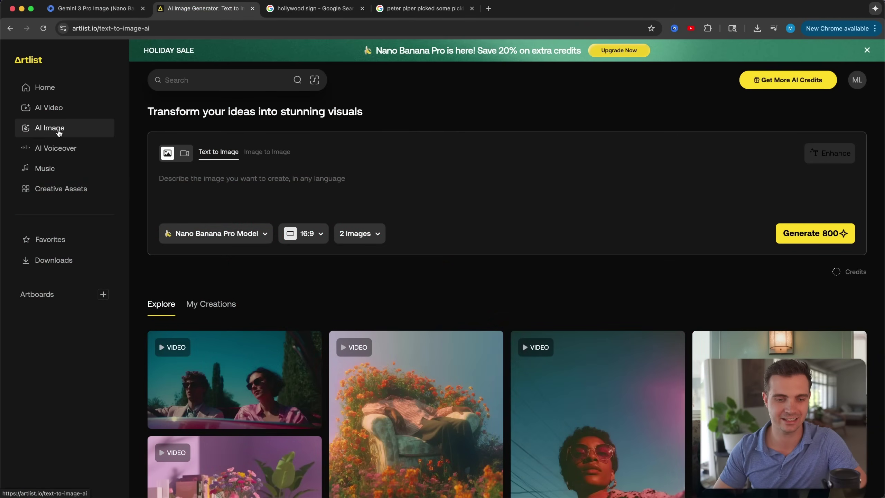
# Keep Nano Banana Pro at 16:9 and generate the Peter Piper pickled-peppers pictures
pyautogui.click(214, 235)
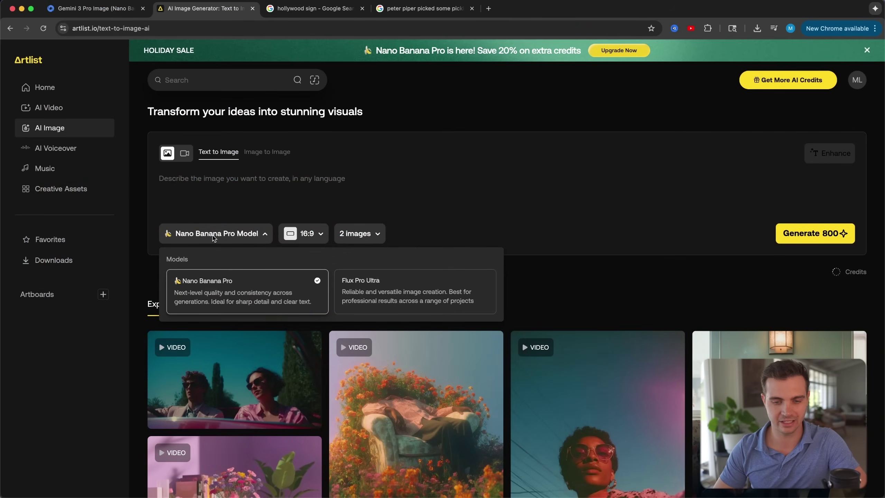
pyautogui.click(306, 235)
pyautogui.click(314, 235)
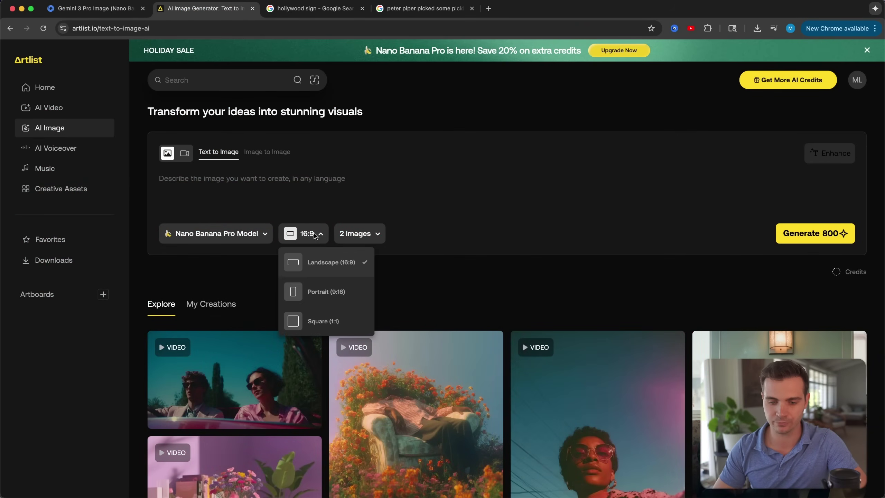
pyautogui.click(324, 267)
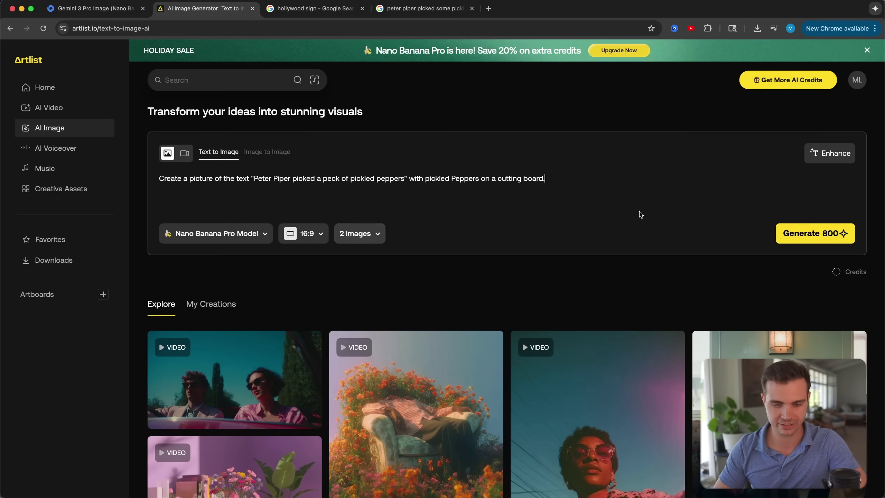
pyautogui.click(805, 237)
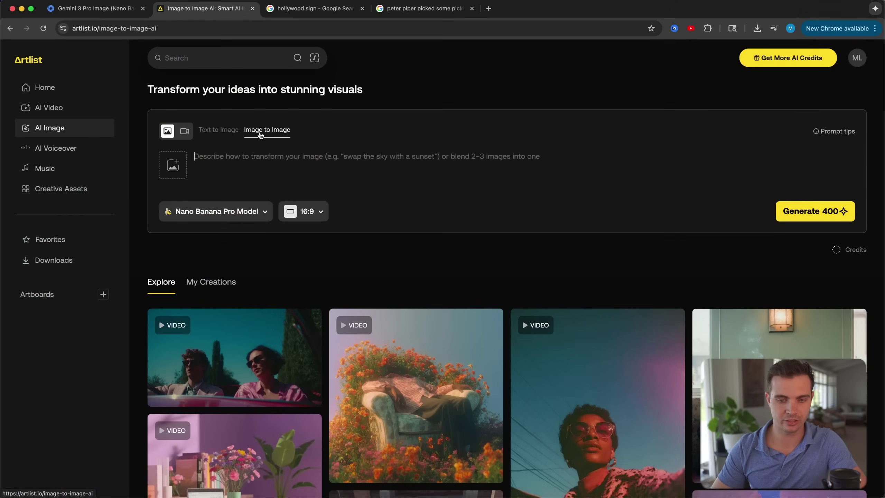
# Upload the Hollywood sign photo and prompt to swap its text for a subscribe-to-channel message
pyautogui.click(176, 165)
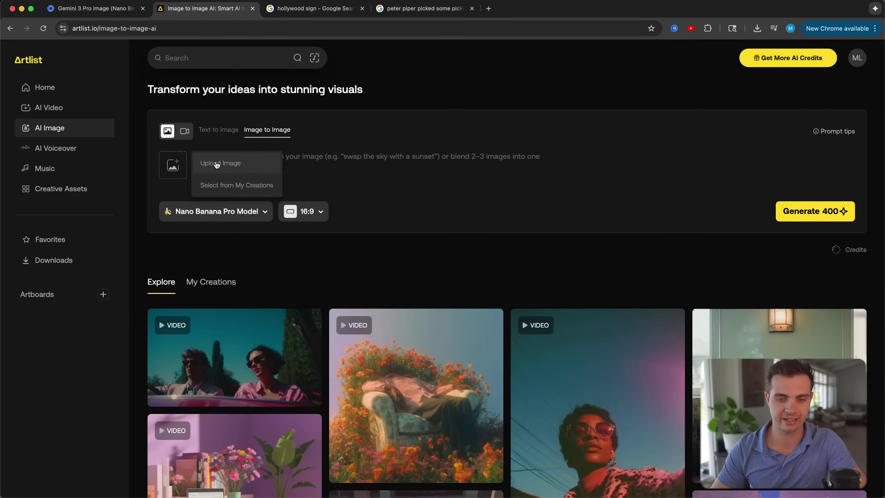
pyautogui.click(216, 163)
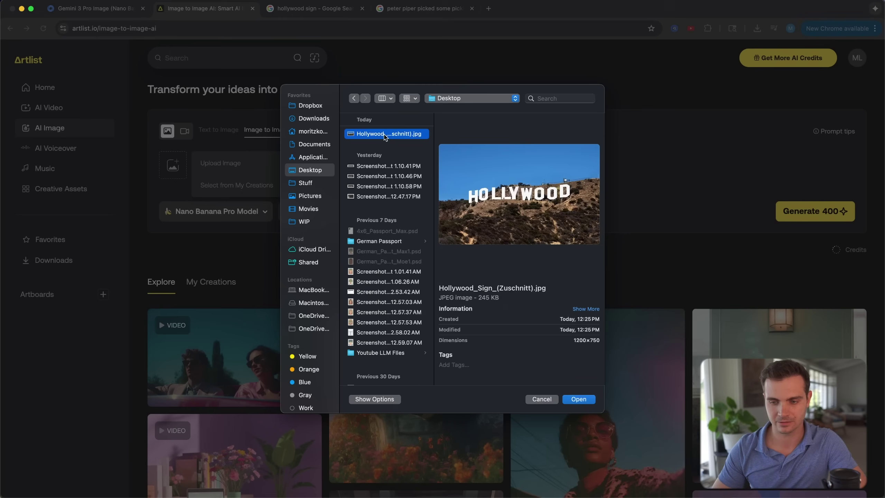
pyautogui.press('Return')
pyautogui.click(290, 159)
pyautogui.write('Swap the text to say "SUBSCRIBE TO @MOELUEKER"')
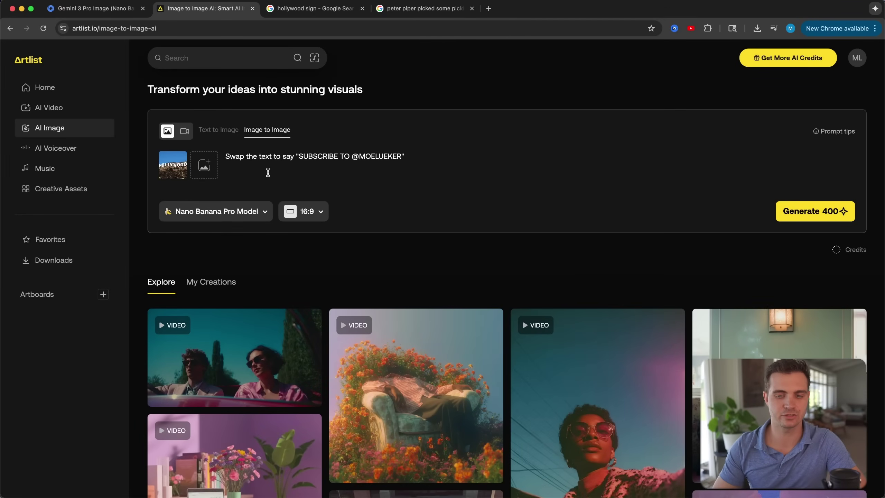